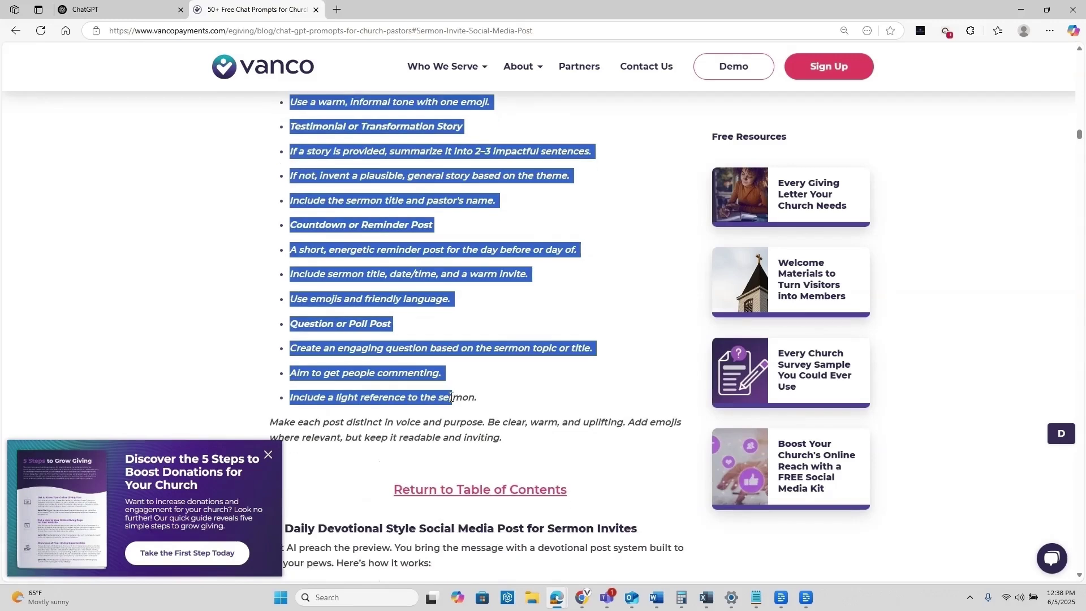
Copy the full sermon-invite social media post prompt from the web page, through its closing paragraph on tone and emojis
scroll(450, 397, down, 1)
right_click(478, 375)
click(526, 384)
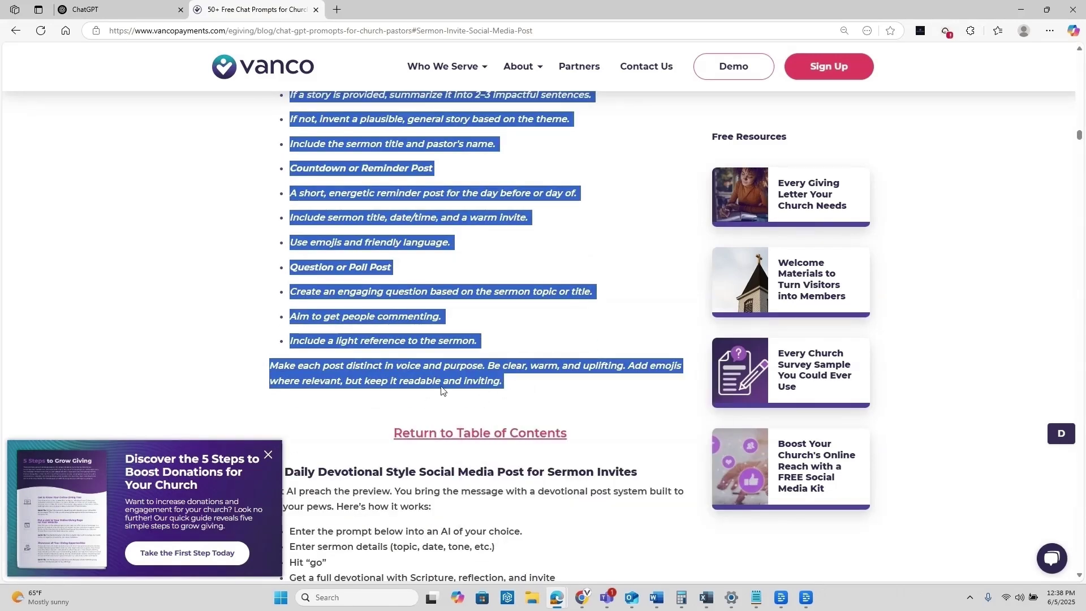
scroll(509, 384, up, 1)
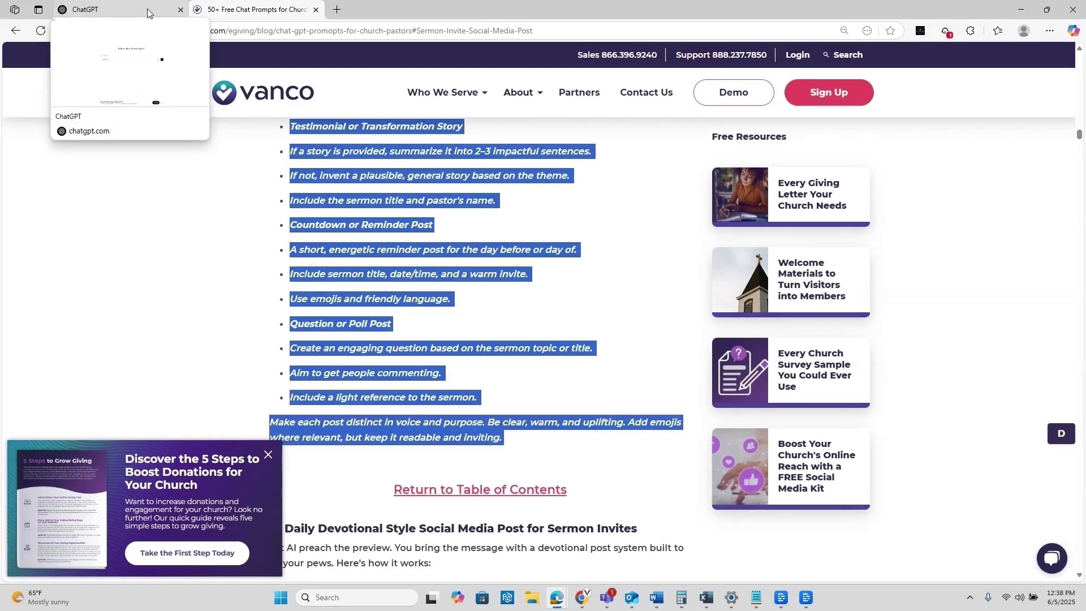
Submit the copied social media prompt in the new ChatGPT conversation and go to the end of the reply
click(149, 11)
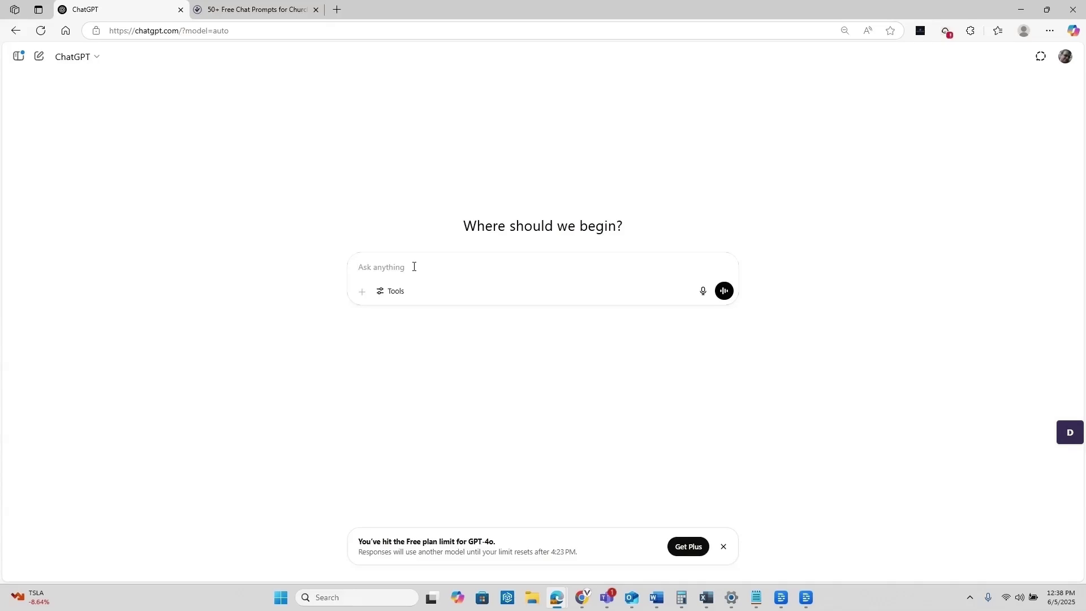
key(ctrl+v)
key(Return)
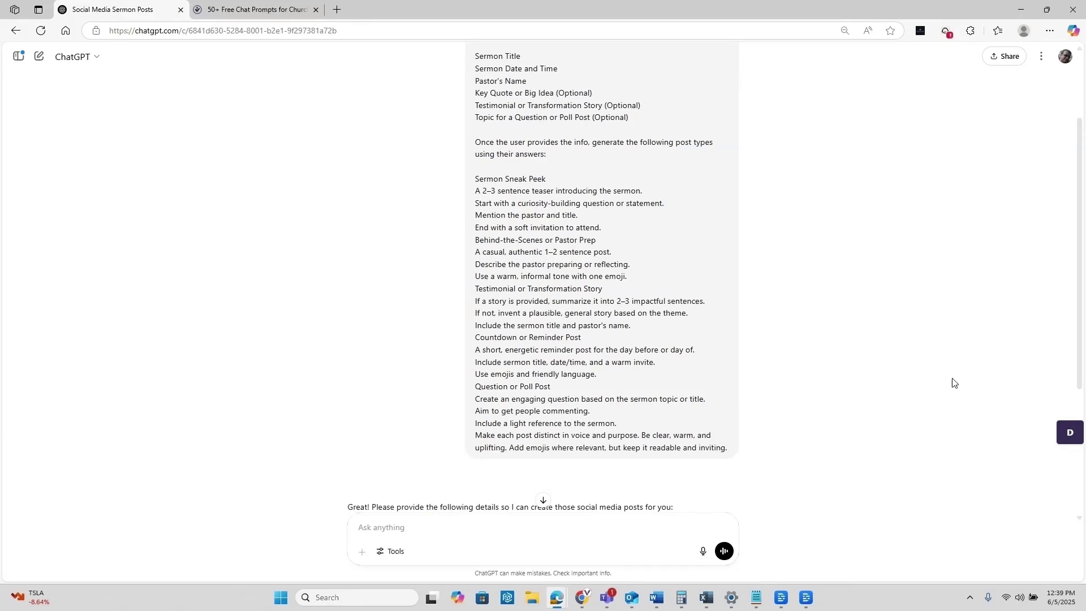
click(543, 500)
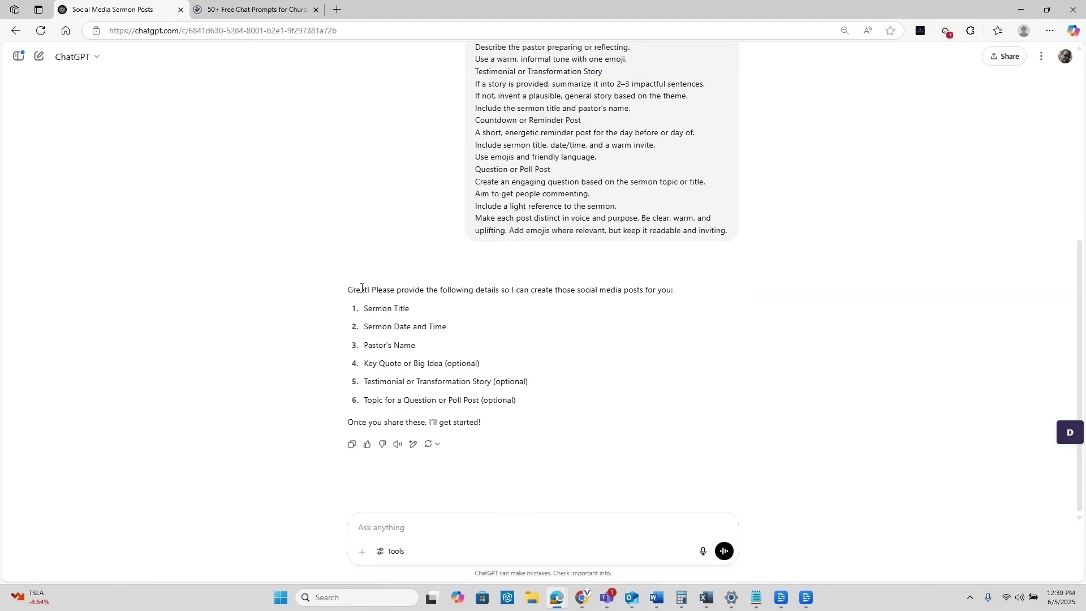
Submit the sermon details: "Walking Through the Storm", Sunday, June 9, the pastor's name, Mark 4:35-41, no testimonial, and a request for a related poll
key(alt+Tab)
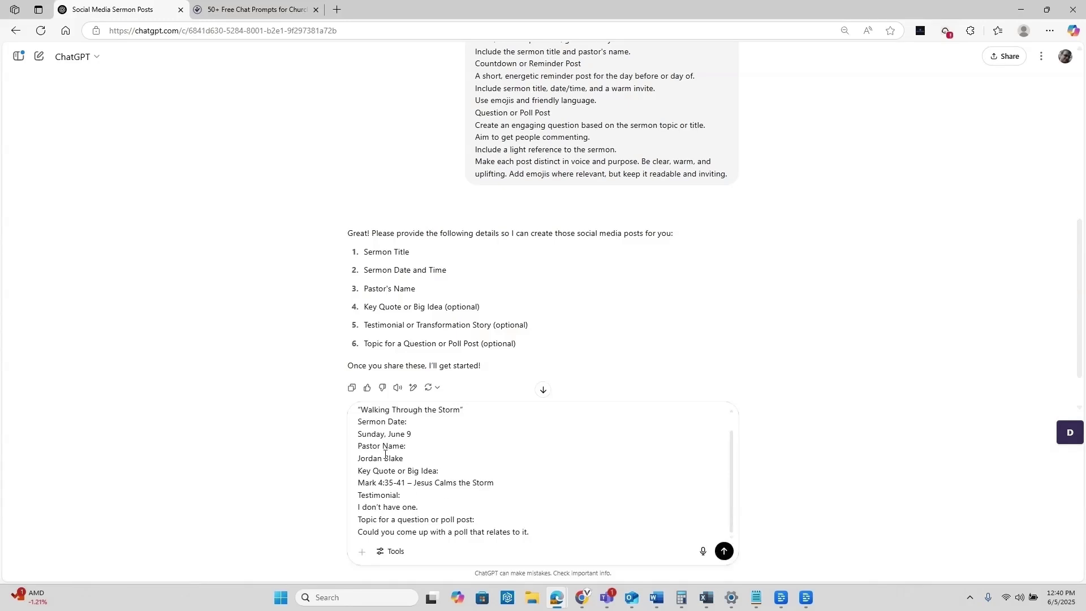
click(723, 551)
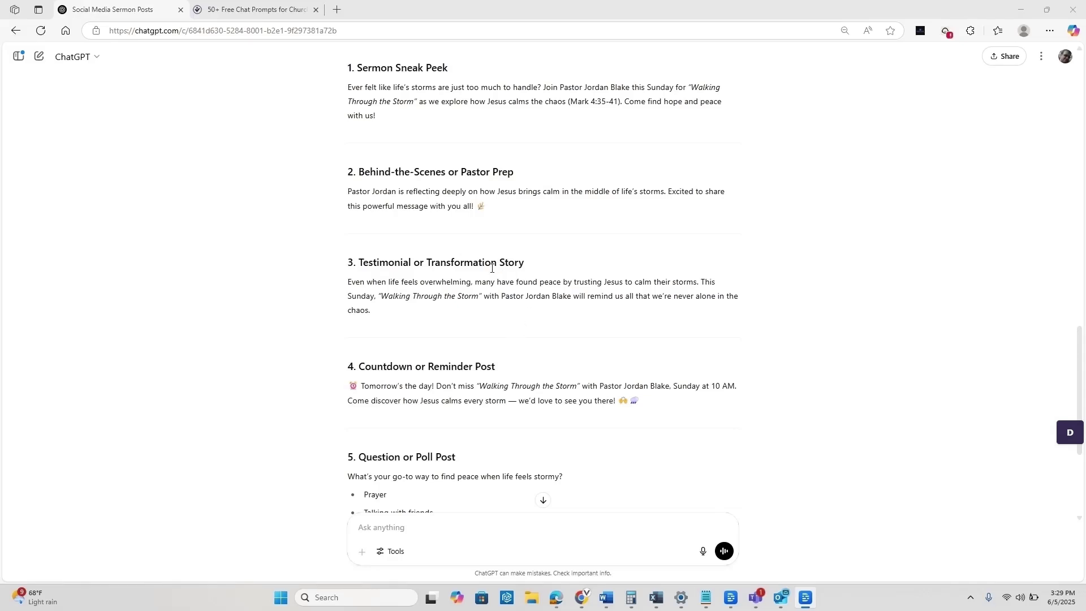
scroll(497, 395, down, 2)
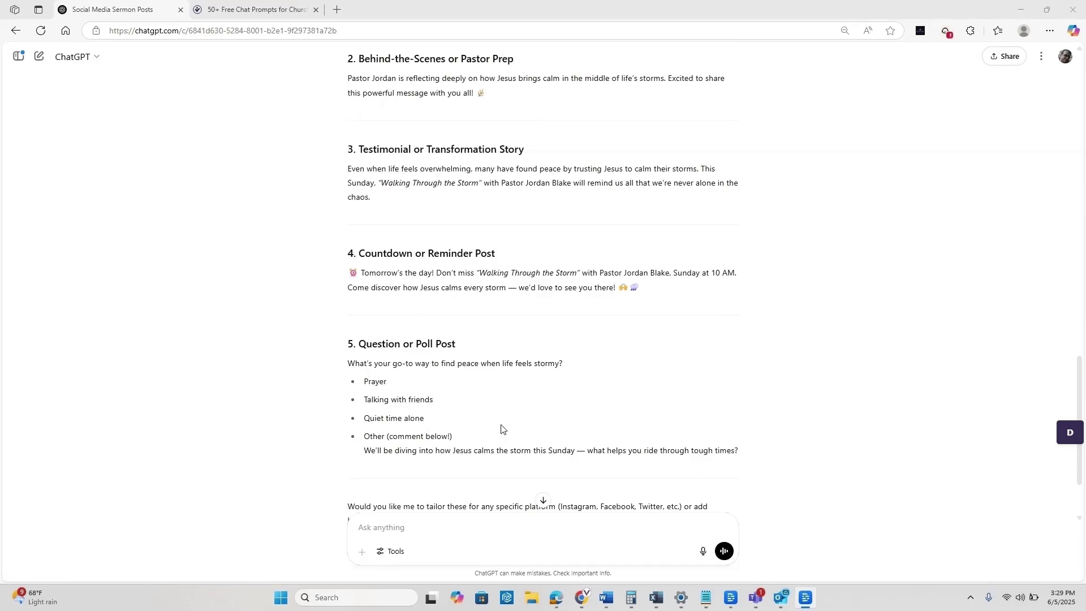
scroll(630, 477, up, 1)
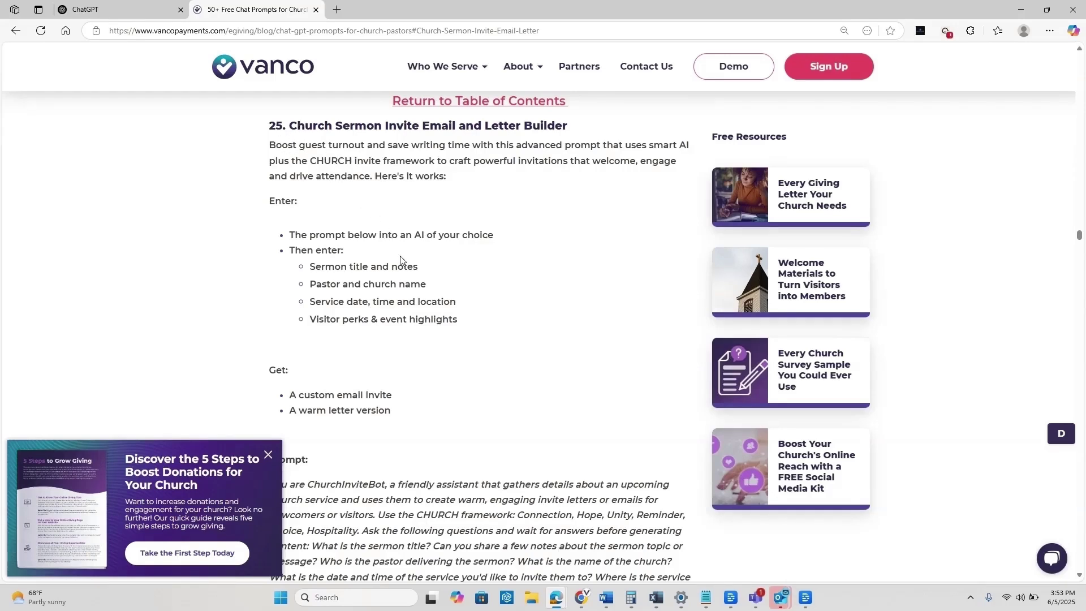
Copy the whole prompt text of "Church Sermon Invite Email and Letter Builder" from the web page
scroll(405, 278, down, 4)
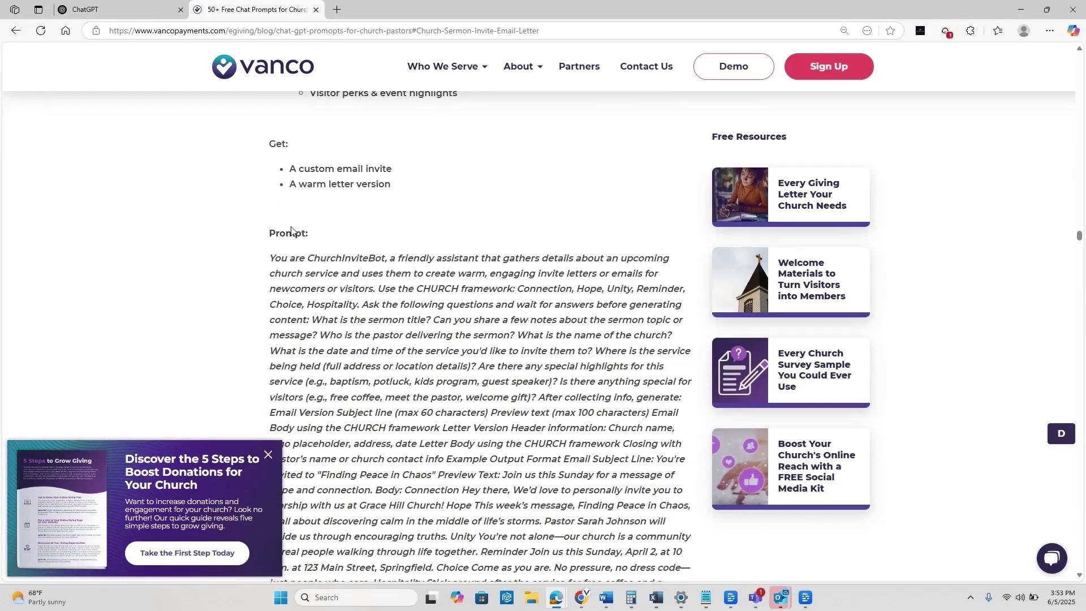
scroll(292, 231, down, 1)
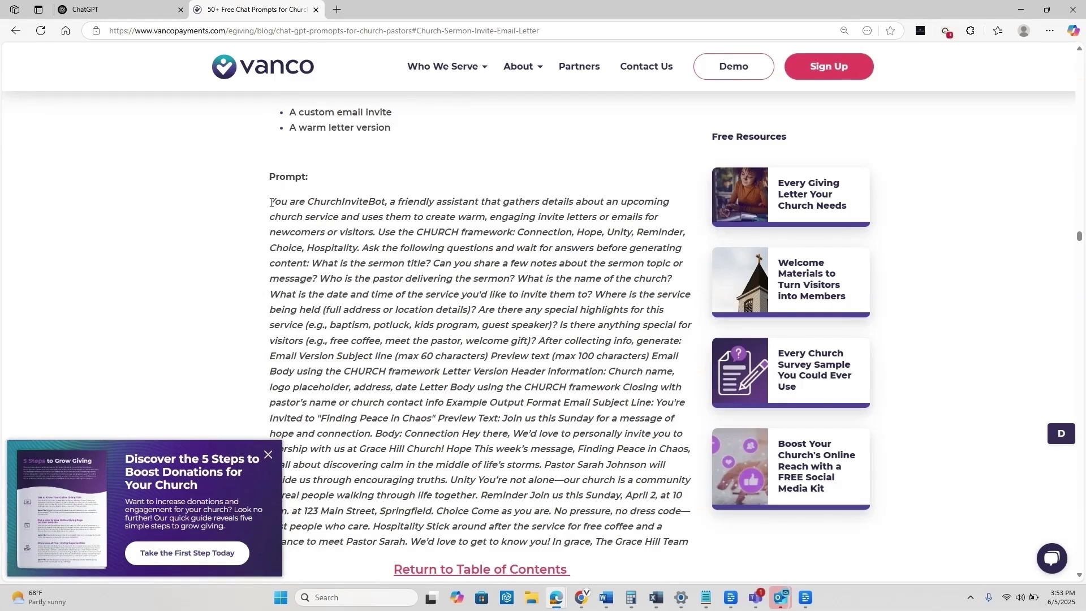
drag(270, 199, 695, 546)
right_click(535, 330)
click(602, 340)
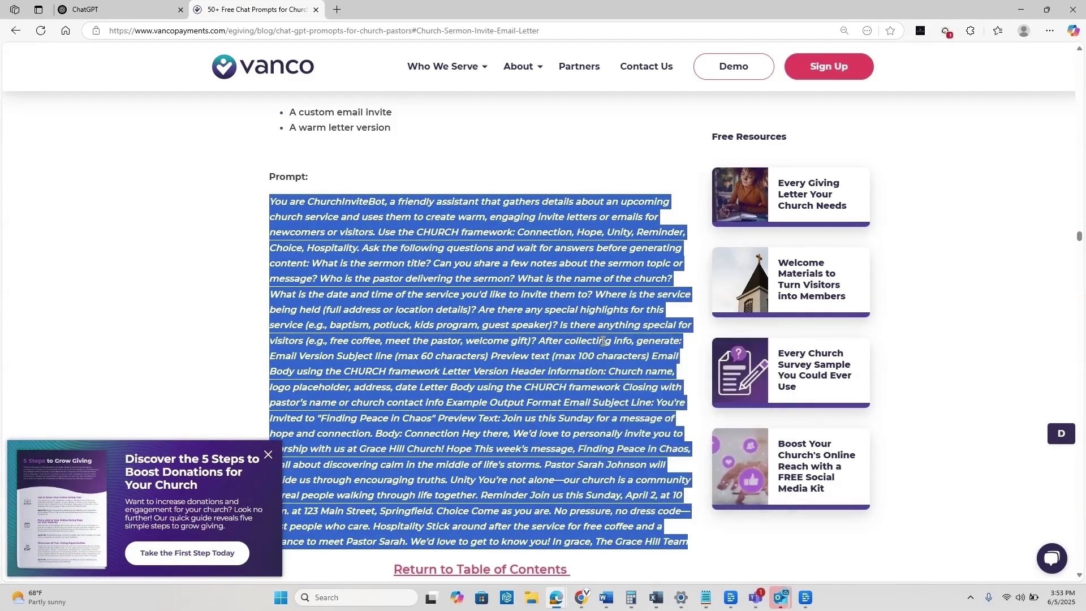
Submit the copied ChurchInviteBot prompt in the new ChatGPT conversation and view the questions it asks
click(125, 10)
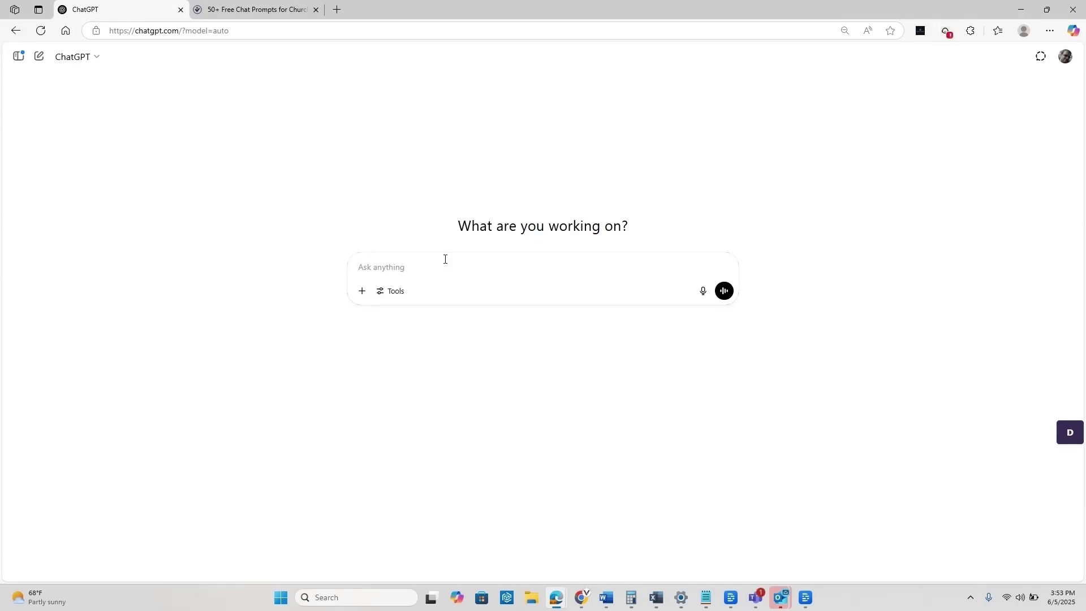
key(ctrl+v)
click(724, 400)
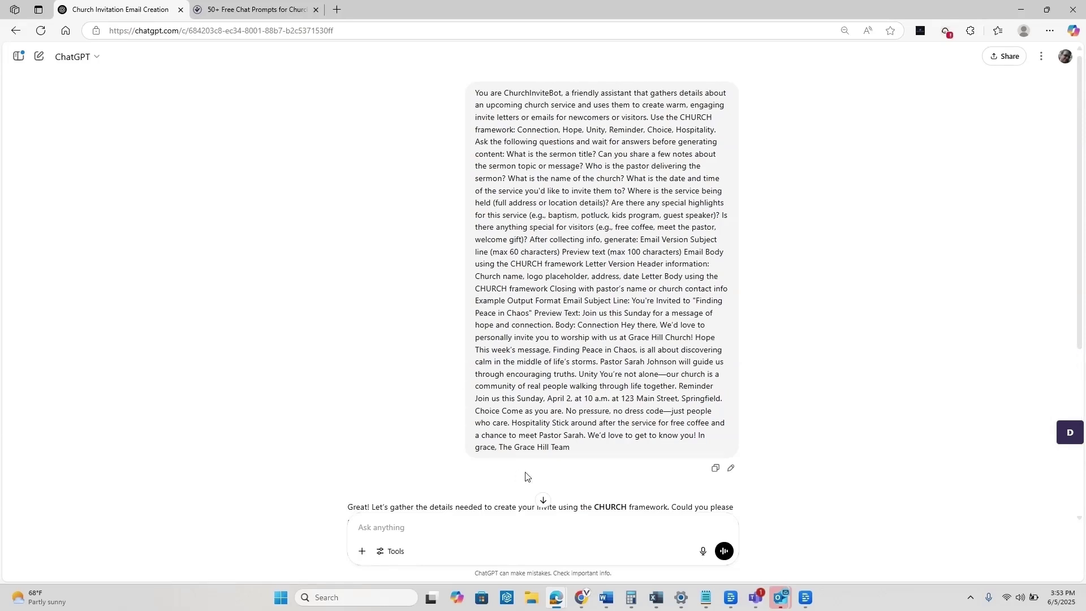
scroll(526, 475, down, 2)
scroll(546, 492, down, 2)
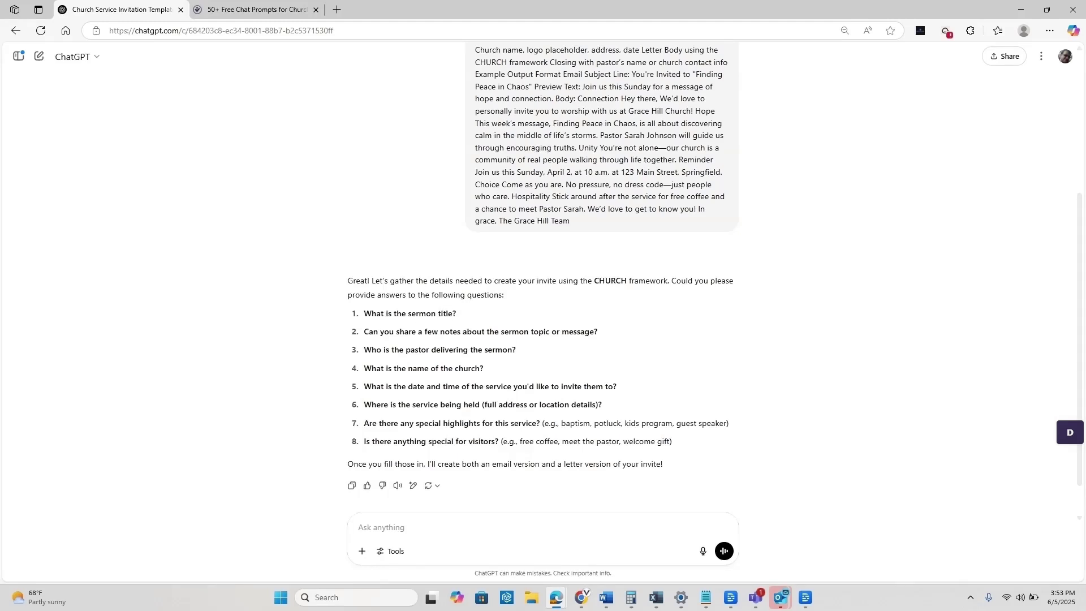
Paste, check and send the prepared answers to the invite questions, for "Anchored in the Storm" at Riverstone Community Church on Sunday, June 16
key(alt+Tab)
key(alt+Tab)
key(ctrl+v)
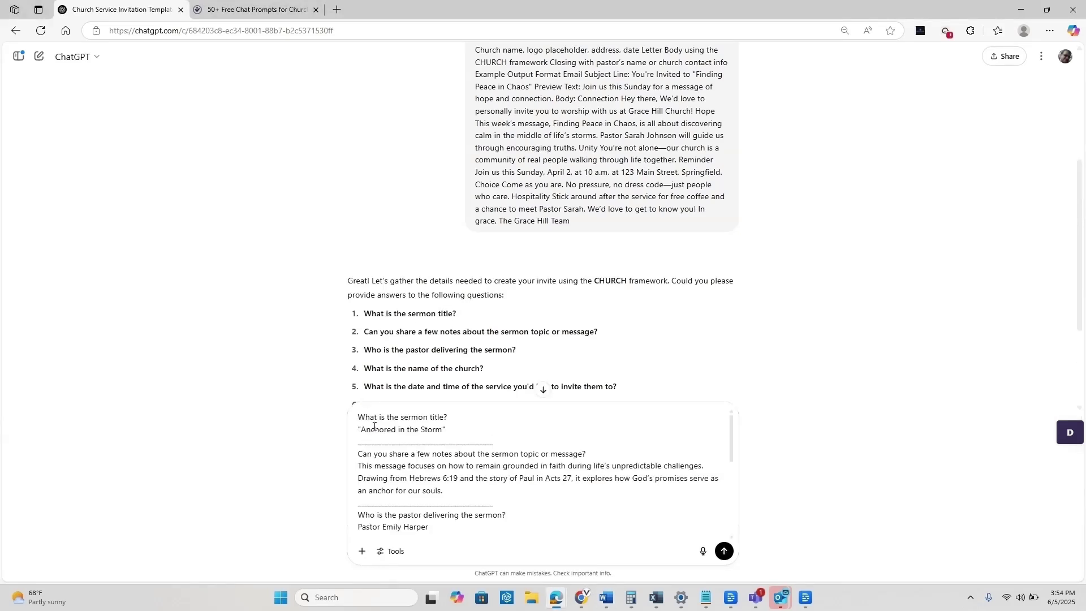
scroll(396, 441, down, 1)
scroll(391, 452, up, 1)
scroll(396, 498, down, 1)
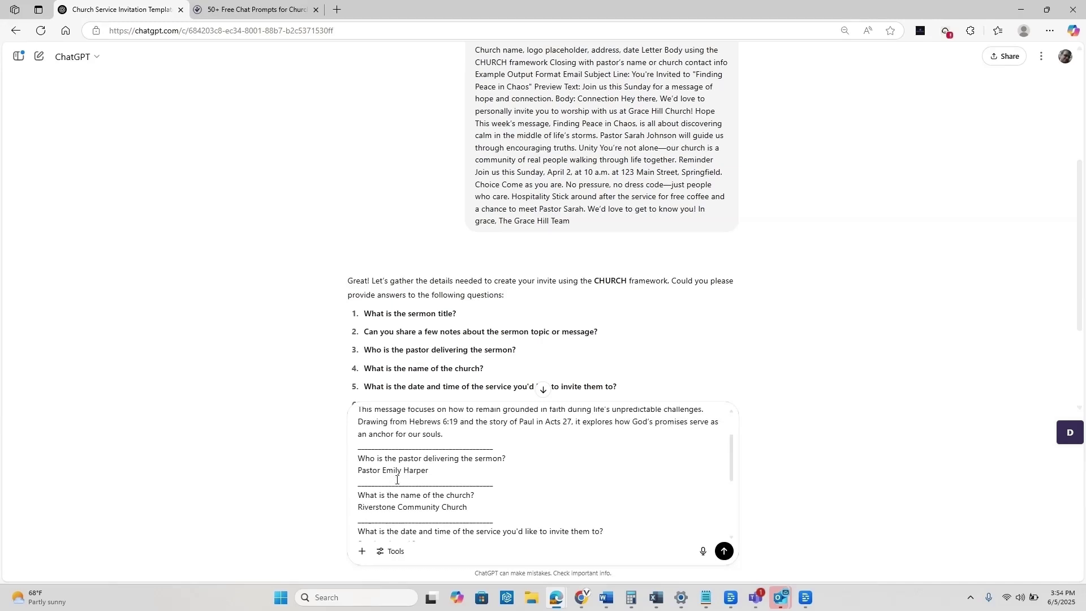
scroll(385, 488, down, 1)
scroll(458, 490, down, 1)
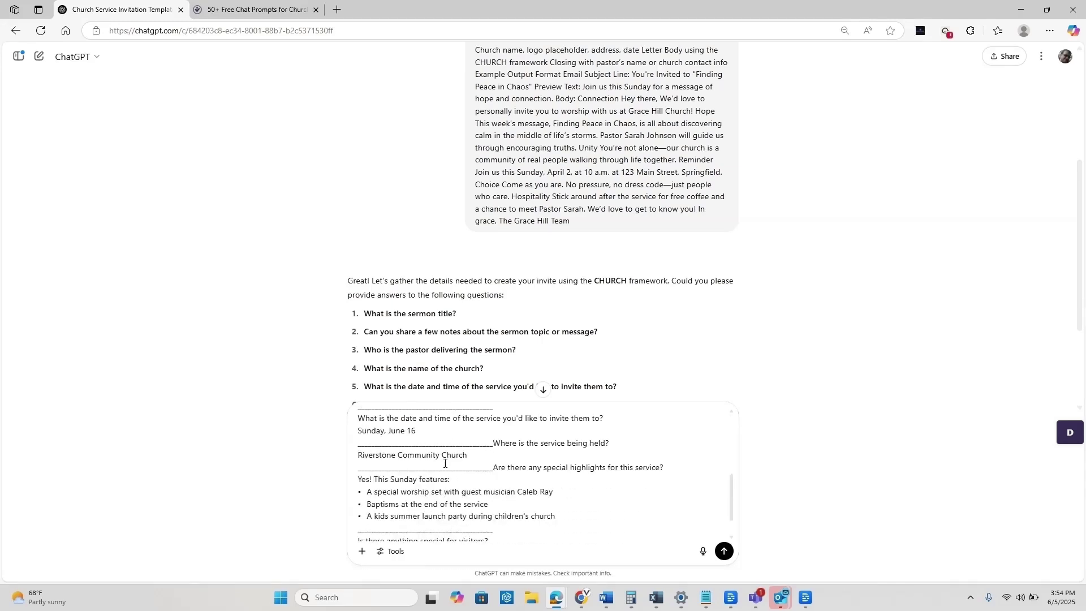
scroll(480, 458, down, 1)
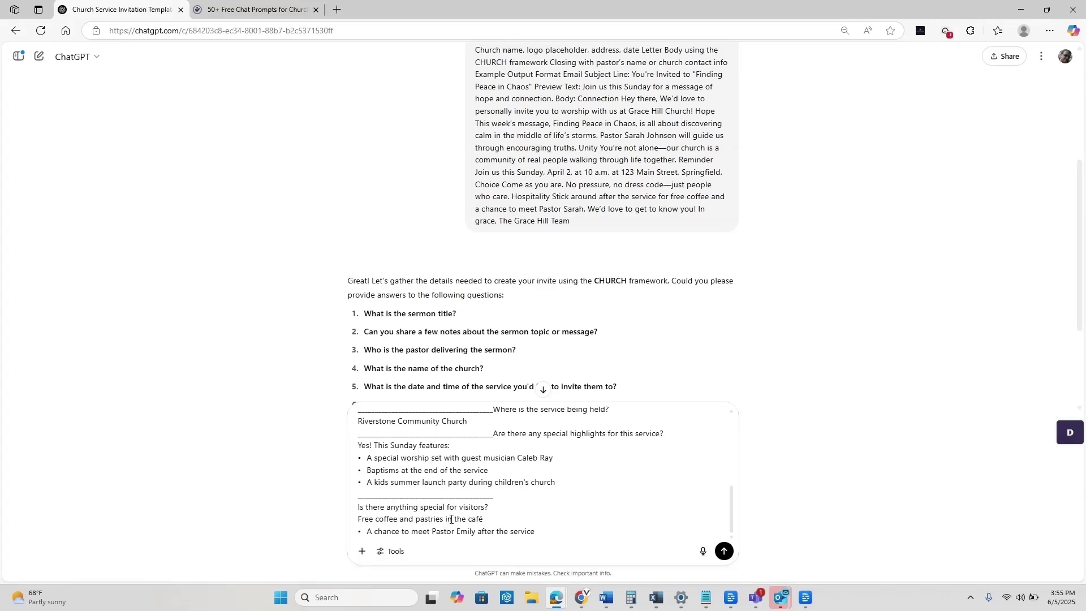
click(725, 553)
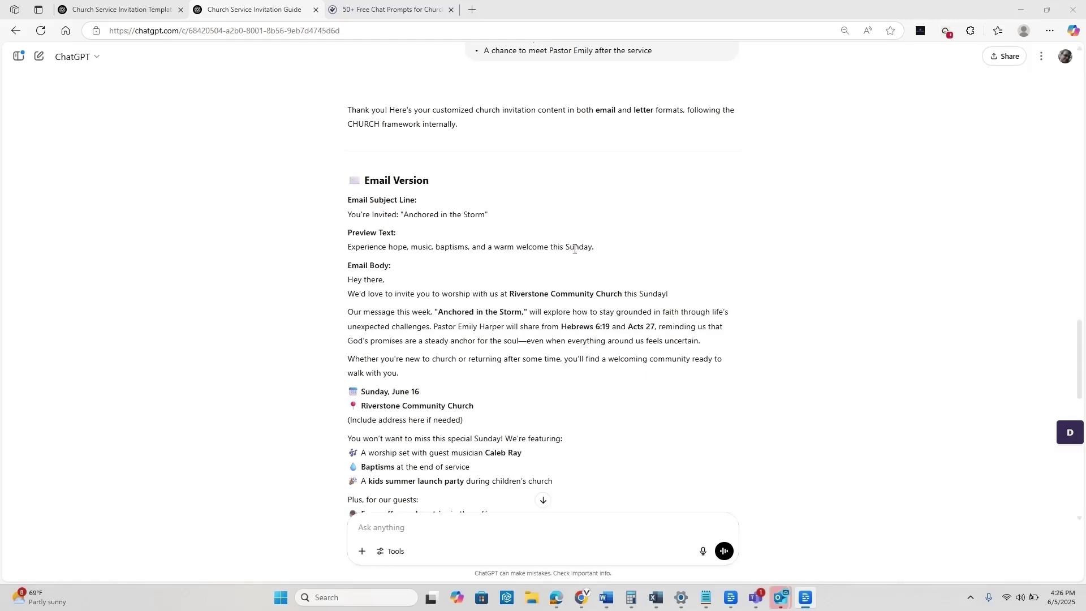
Review both invite versions and request four church-suitable subject line options that follow best practices for high email open rates, under 72 characters
scroll(573, 251, down, 2)
scroll(574, 251, down, 7)
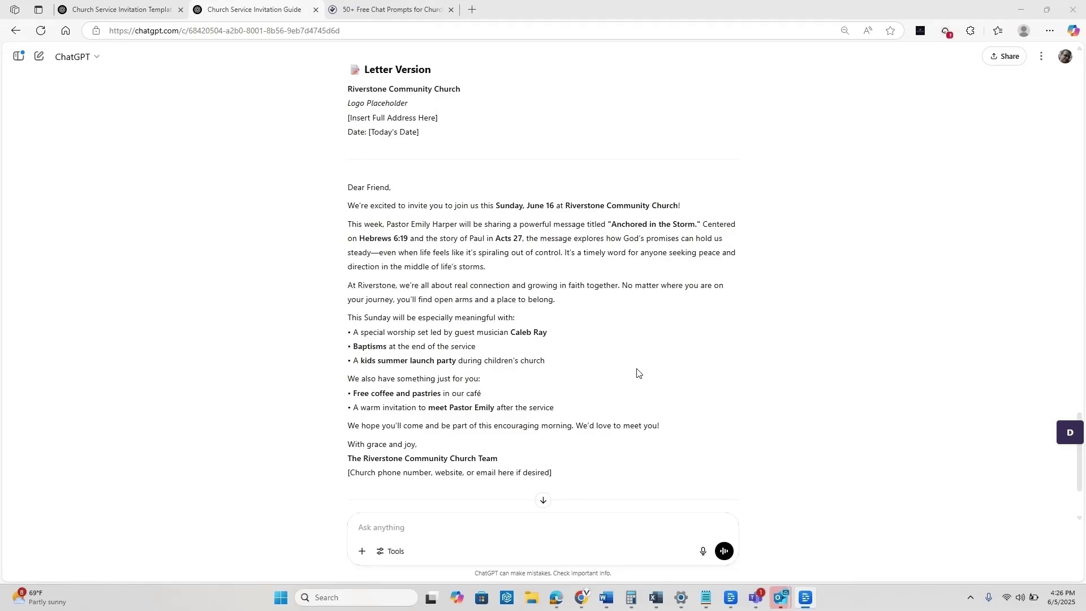
scroll(619, 347, up, 4)
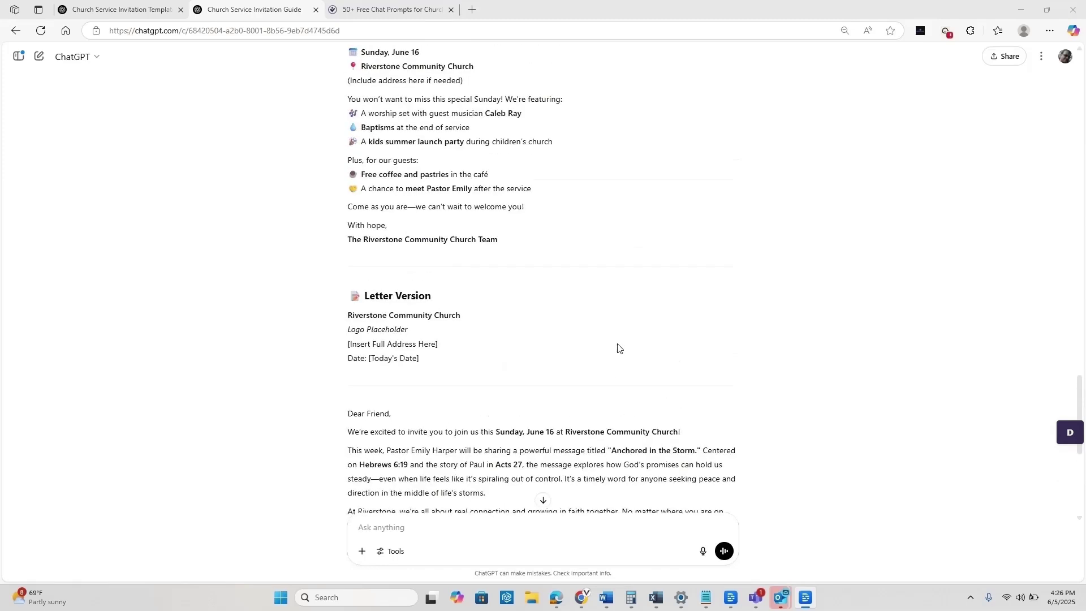
scroll(620, 348, up, 2)
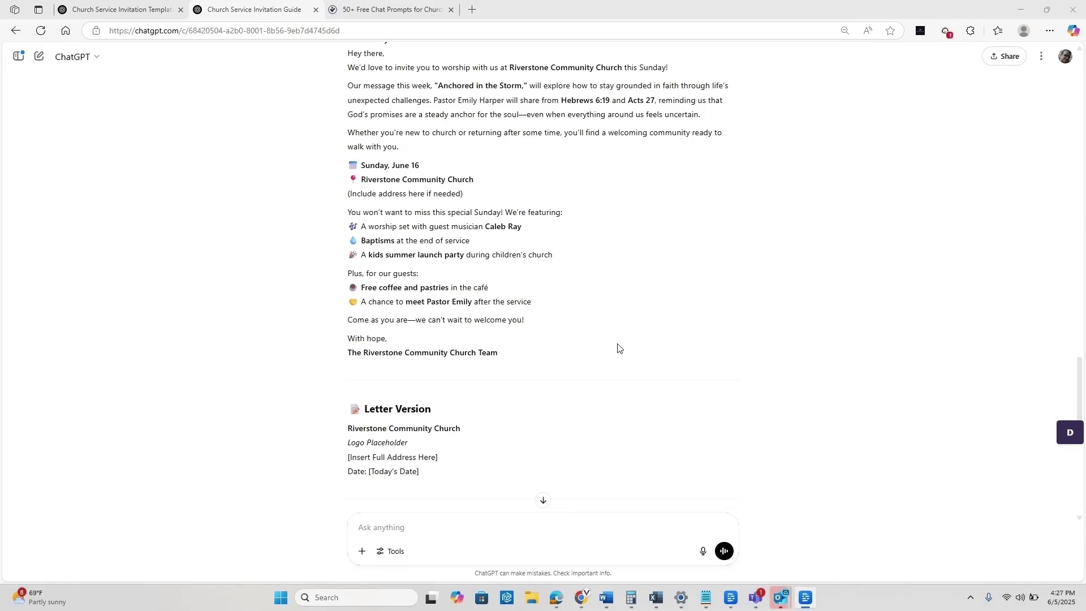
scroll(392, 368, up, 2)
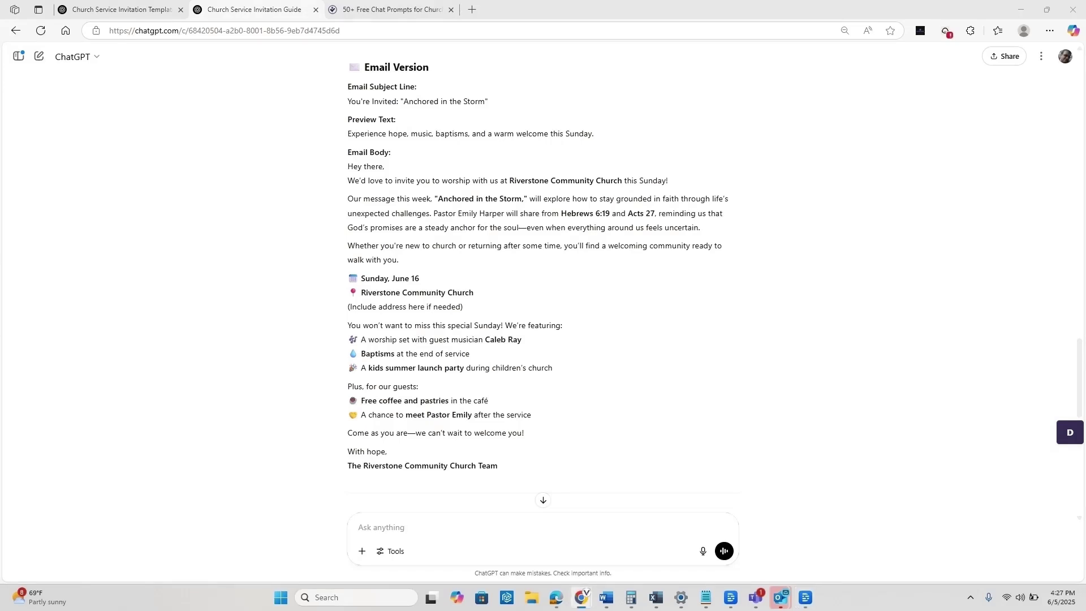
text(Can you create four subject line options suitable for a church but blends the best practices for generating high email open rates. Please keep the text beneath 72 characters to avoid truncation.)
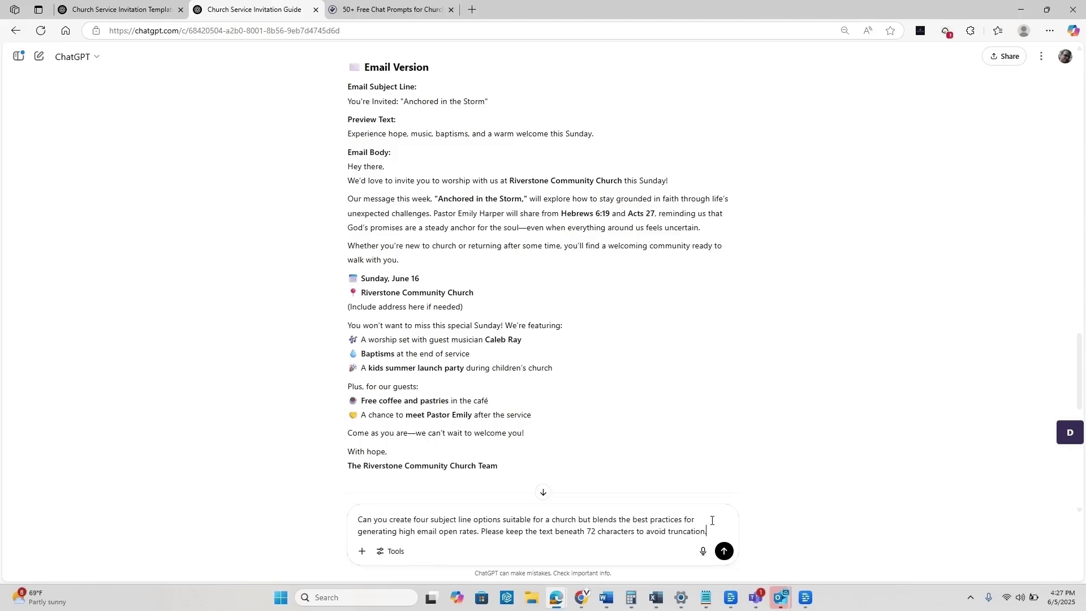
click(724, 551)
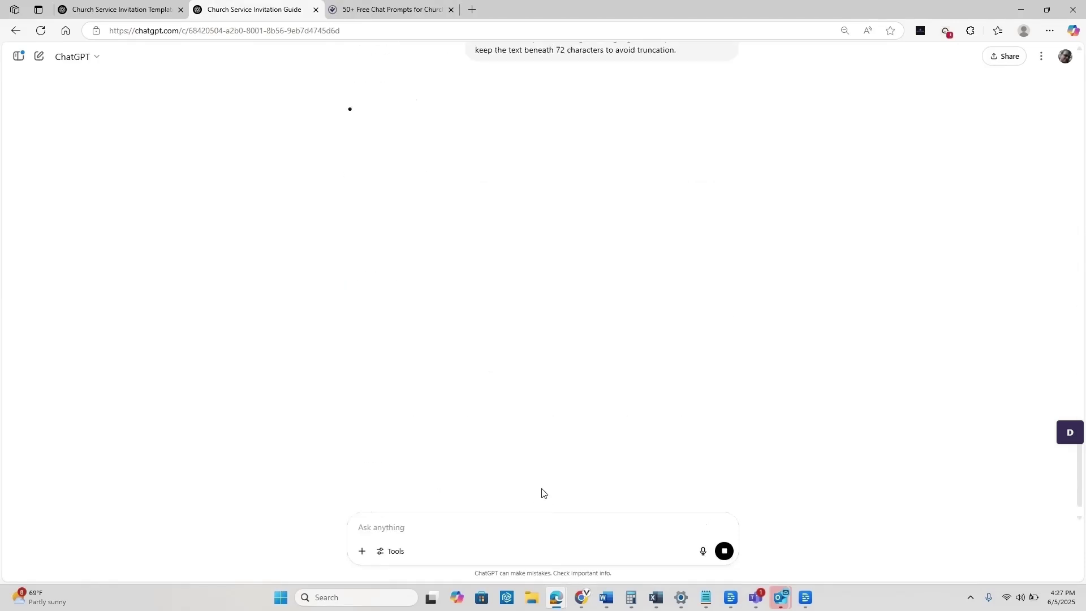